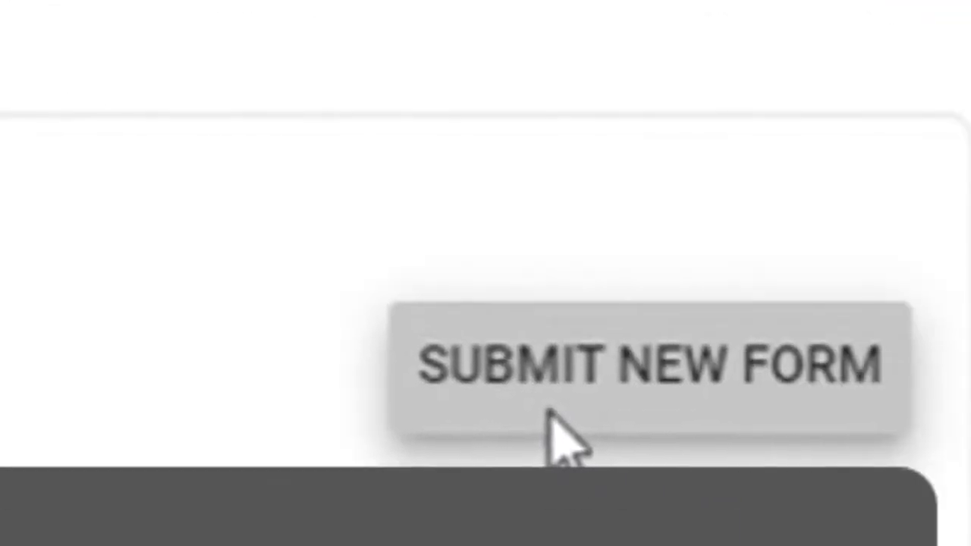
Submit a new tax form as an Individual, not a US citizen or resident, choosing W-8BEN
click(547, 410)
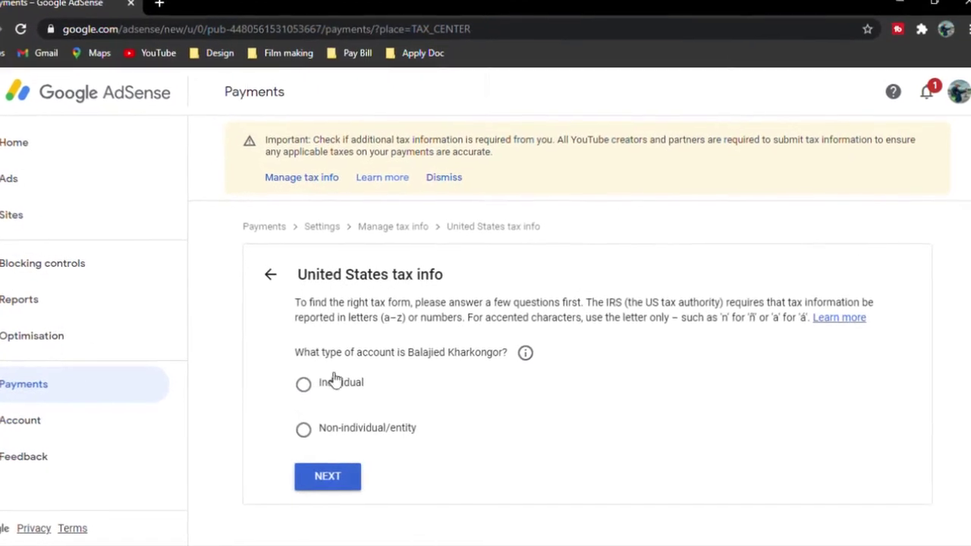
click(336, 381)
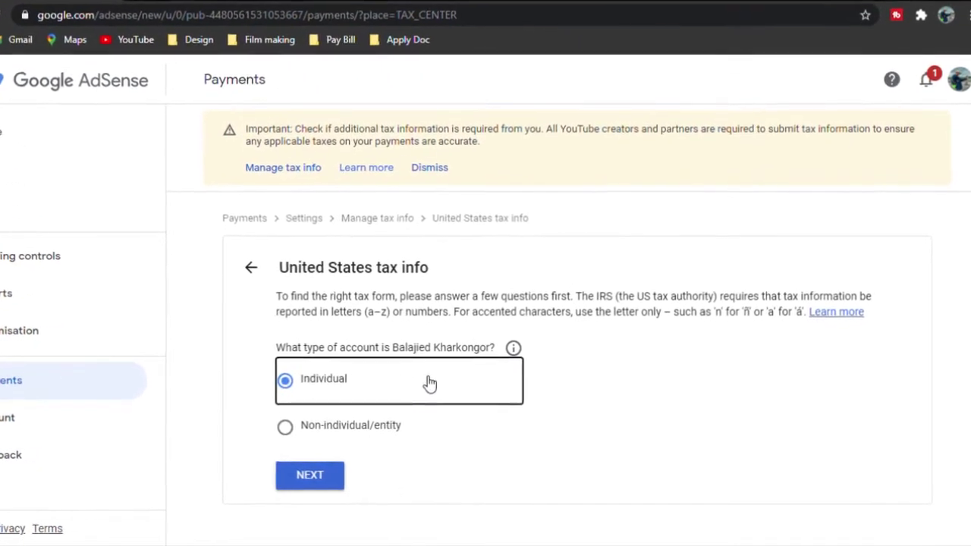
click(303, 475)
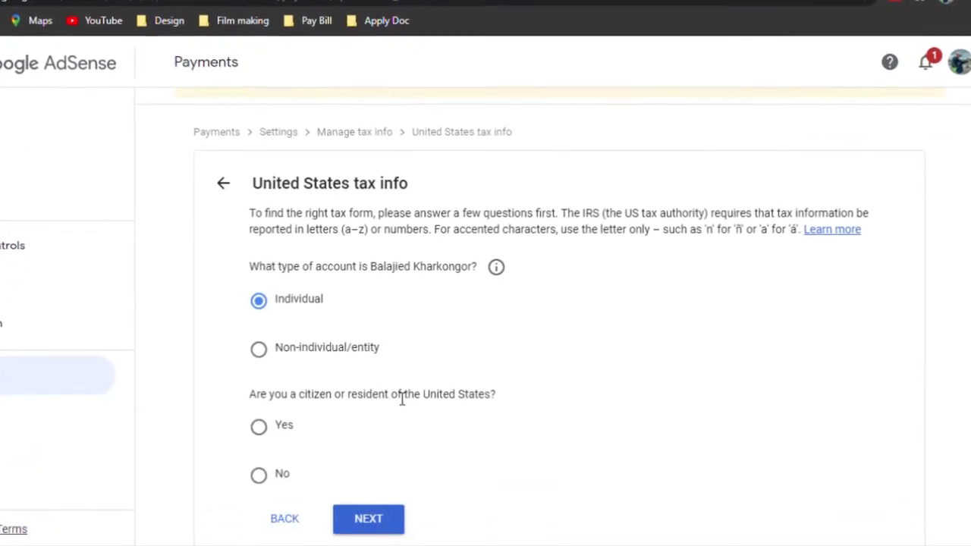
click(254, 474)
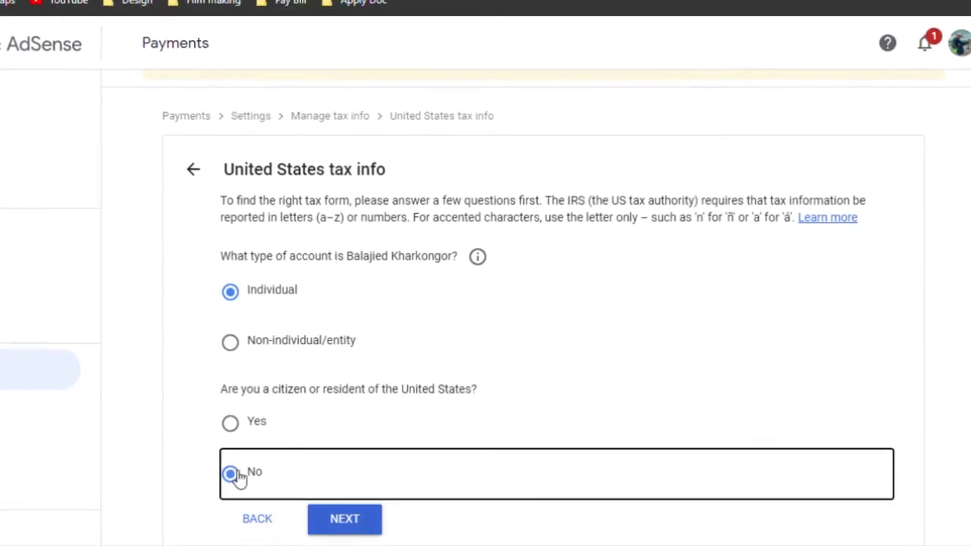
click(338, 518)
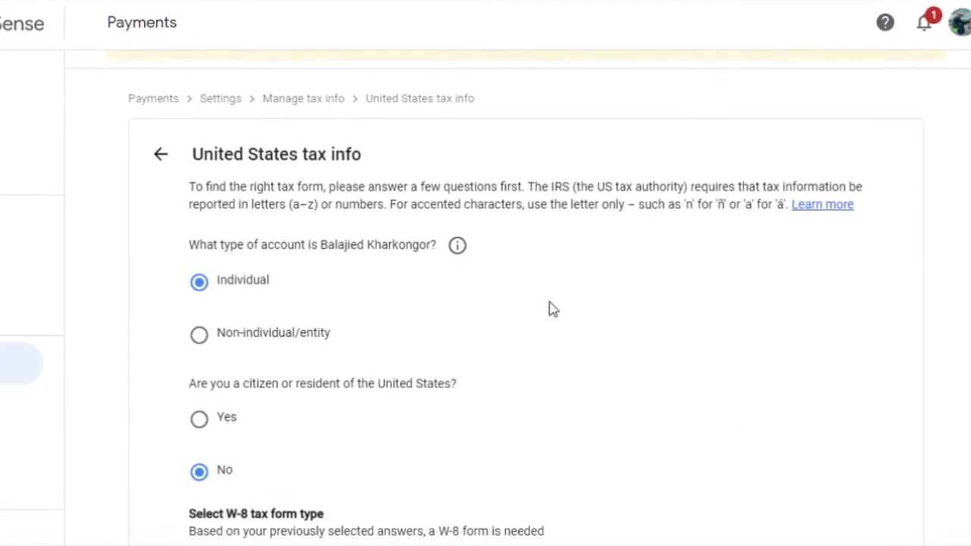
scroll(463, 317, down, 2)
click(191, 403)
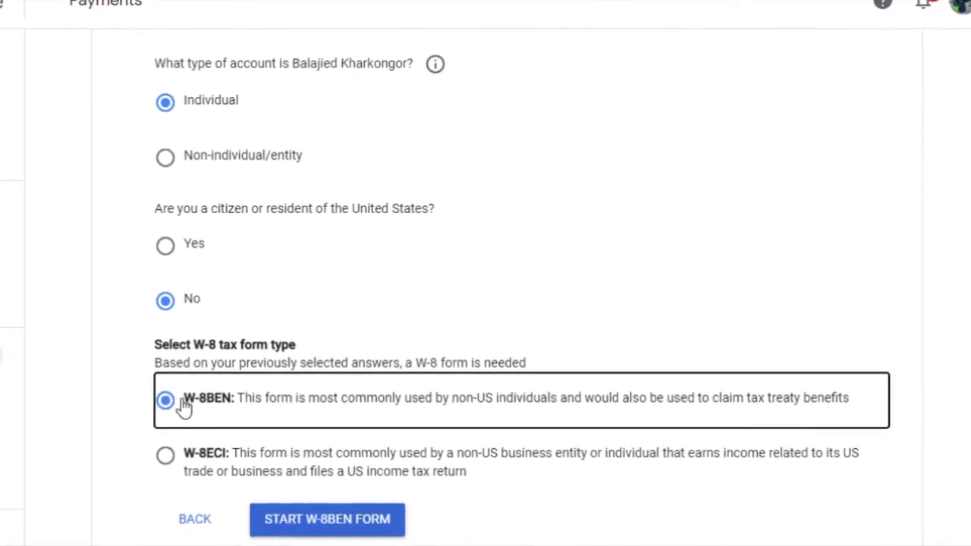
click(303, 521)
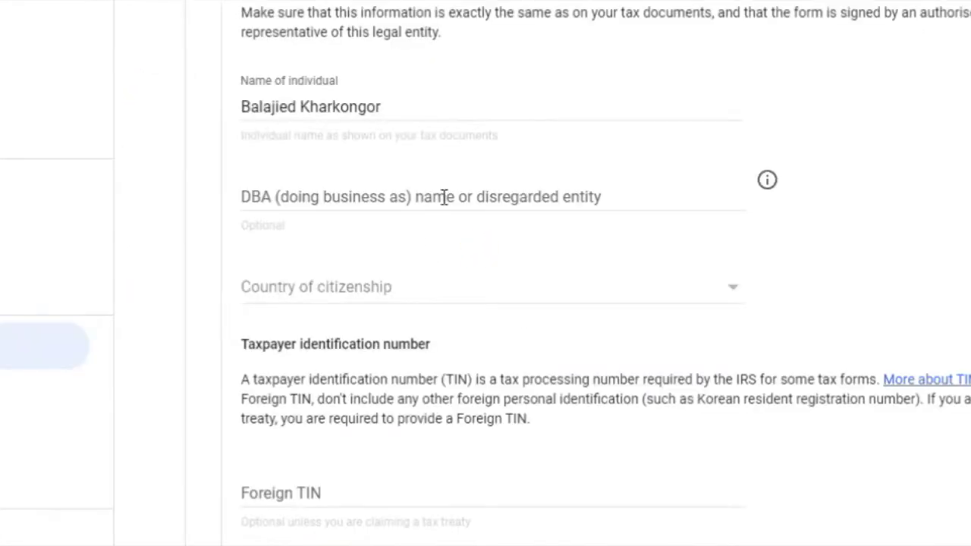
Set India as the country of citizenship on the W-8BEN identity step
click(554, 199)
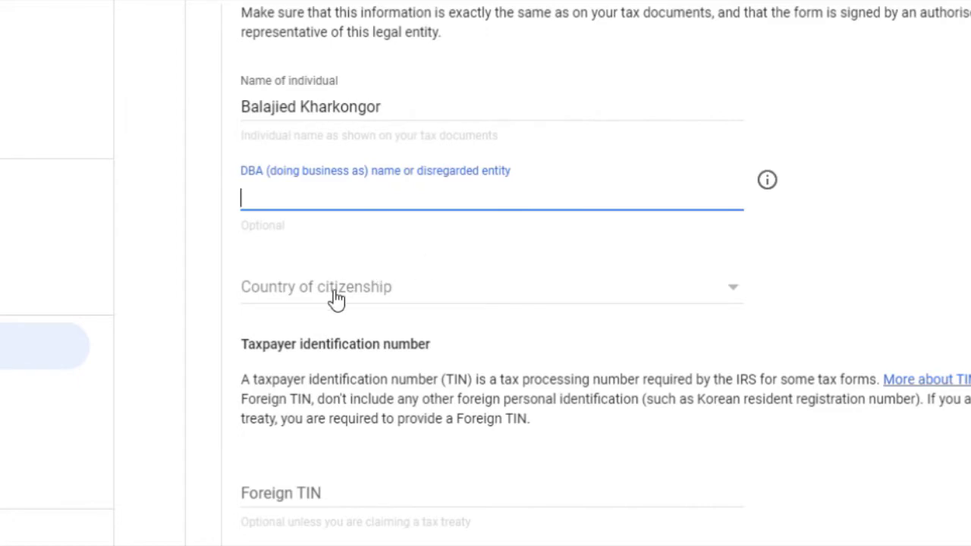
click(337, 300)
scroll(343, 317, down, 20)
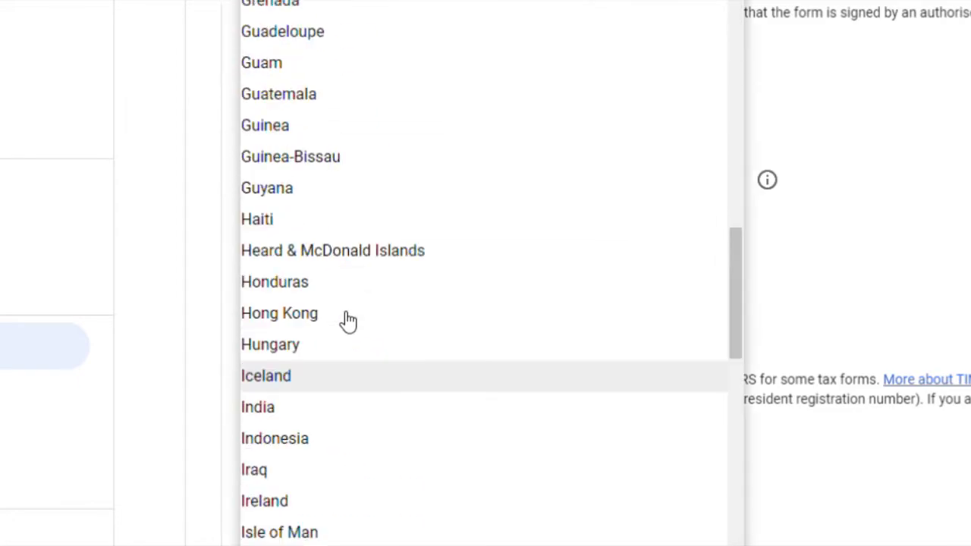
click(295, 413)
Enter the foreign tax ID number and continue to the address step
scroll(336, 360, down, 2)
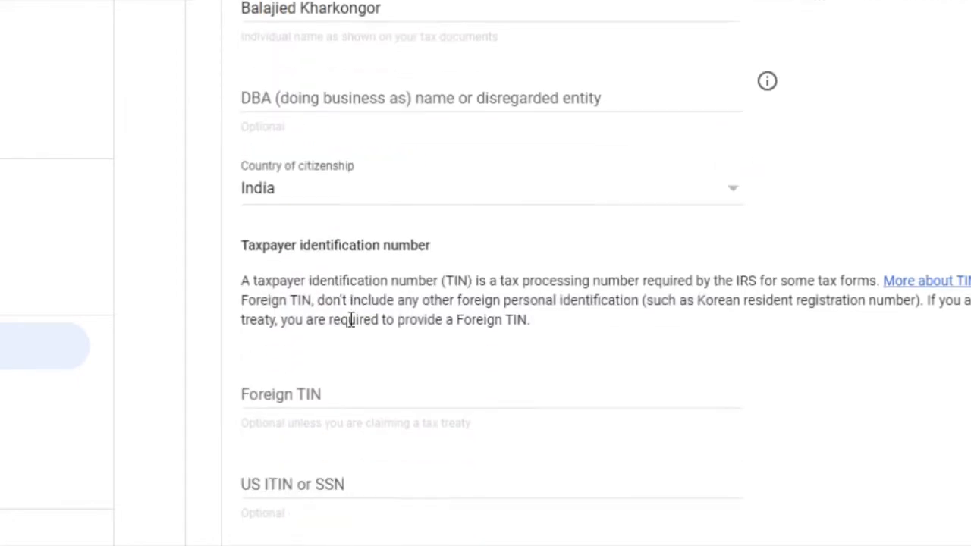
click(336, 315)
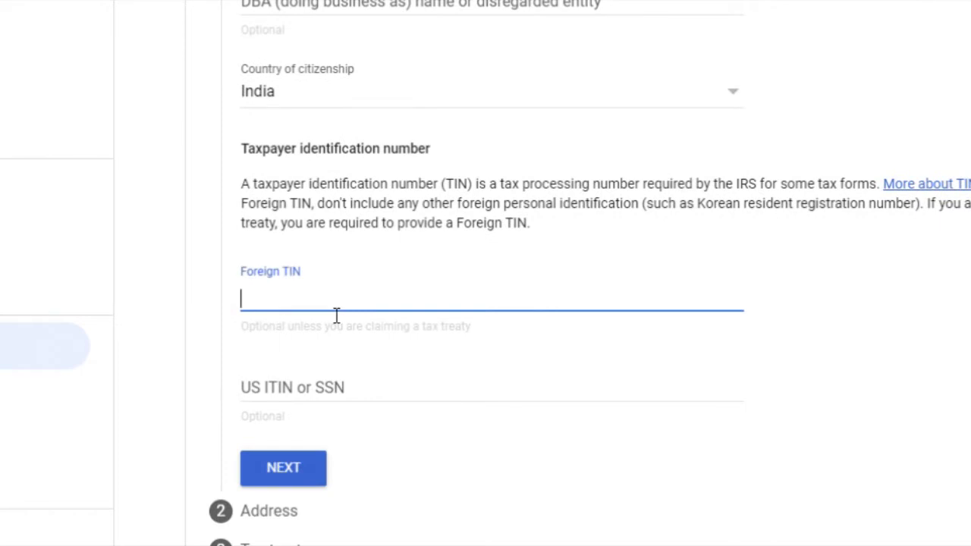
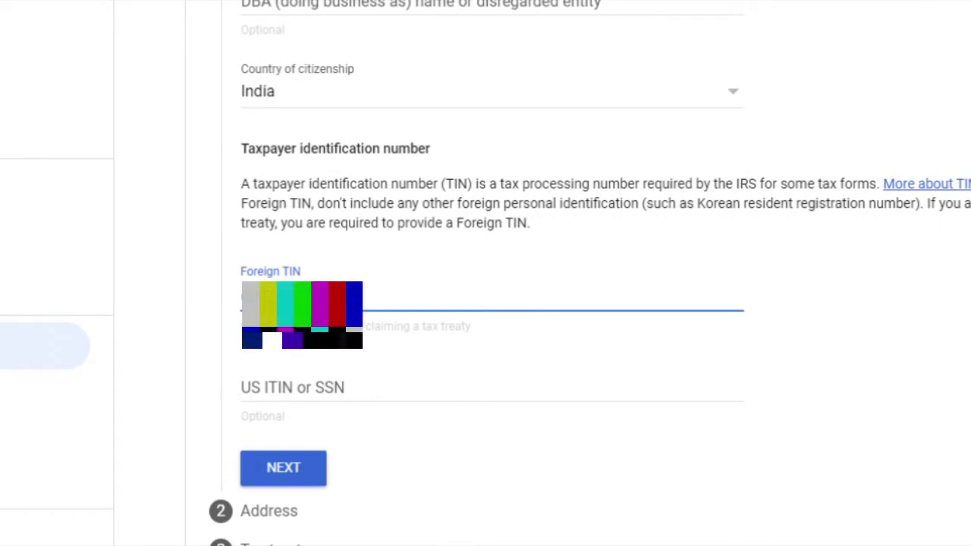
scroll(429, 299, down, 3)
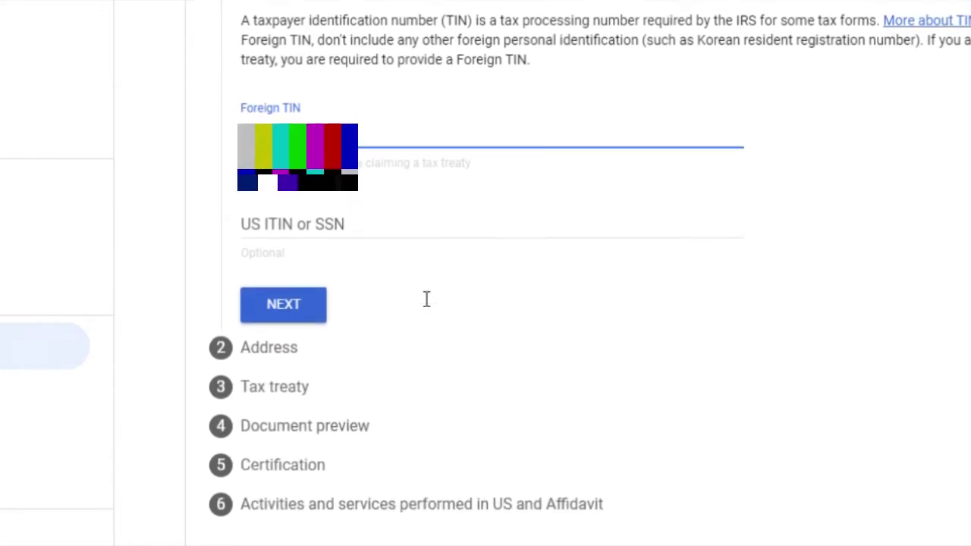
click(308, 307)
scroll(425, 305, up, 5)
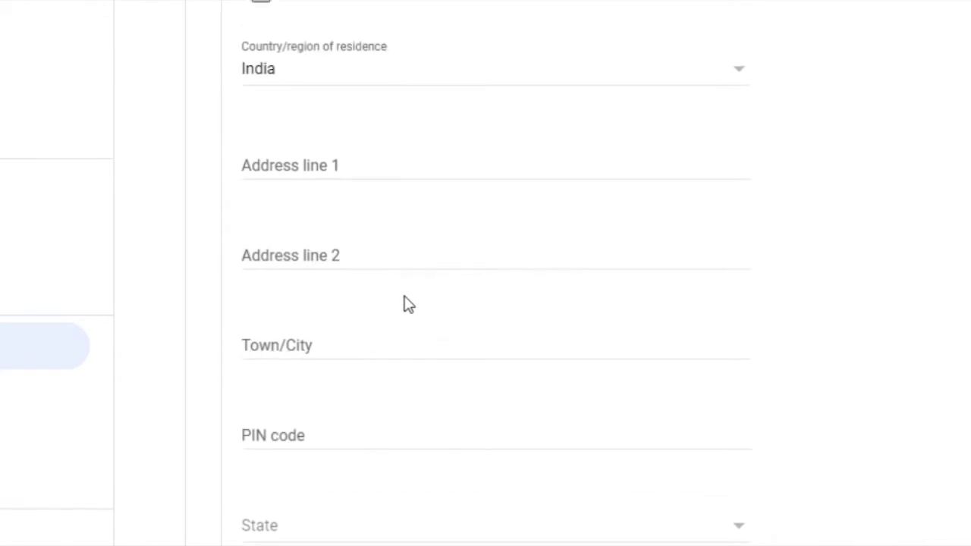
scroll(397, 280, down, 1)
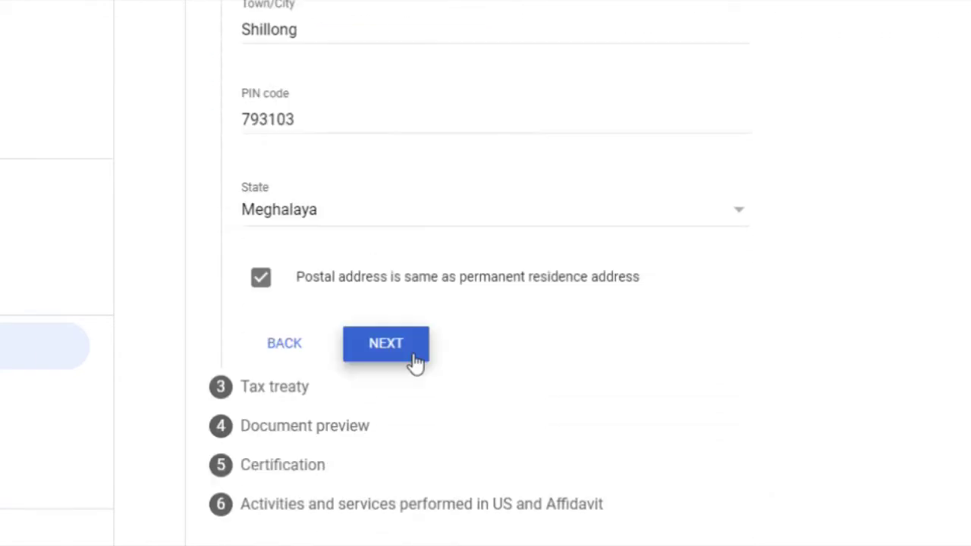
Claim a reduced treaty withholding rate as a resident of India
click(416, 361)
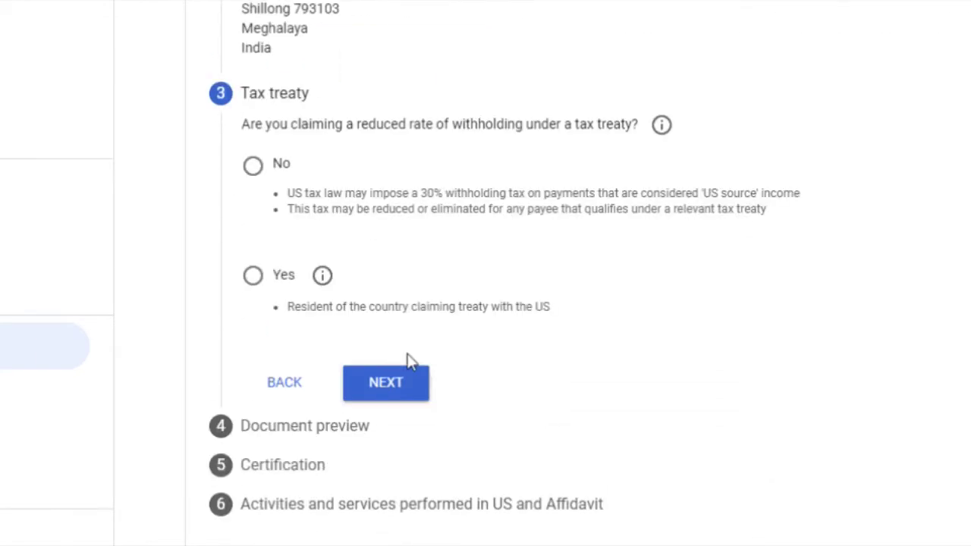
scroll(462, 331, up, 3)
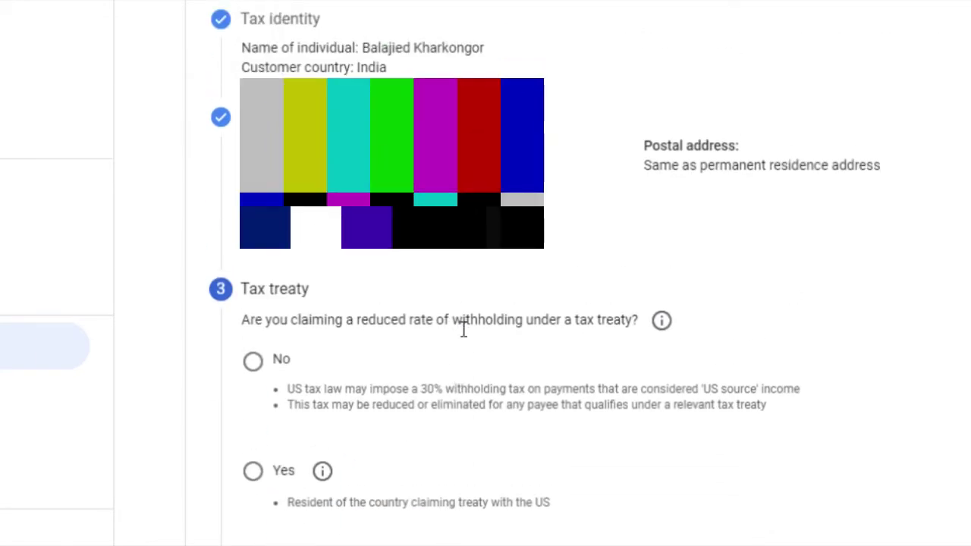
scroll(462, 325, down, 1)
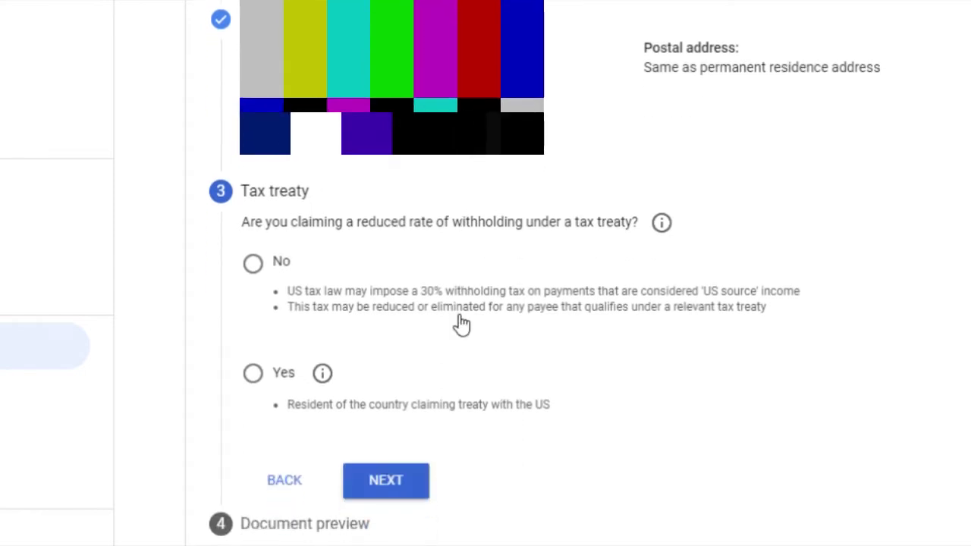
scroll(468, 296, down, 1)
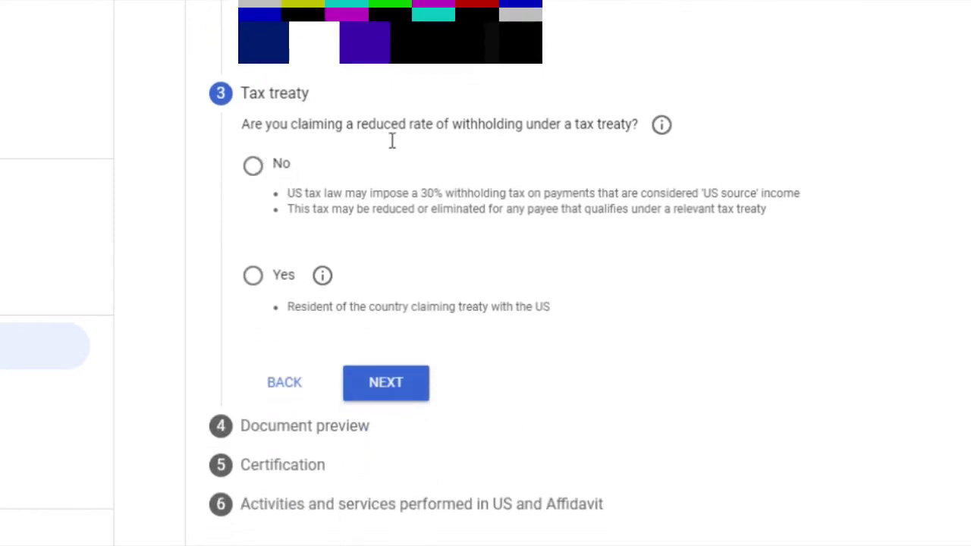
click(254, 278)
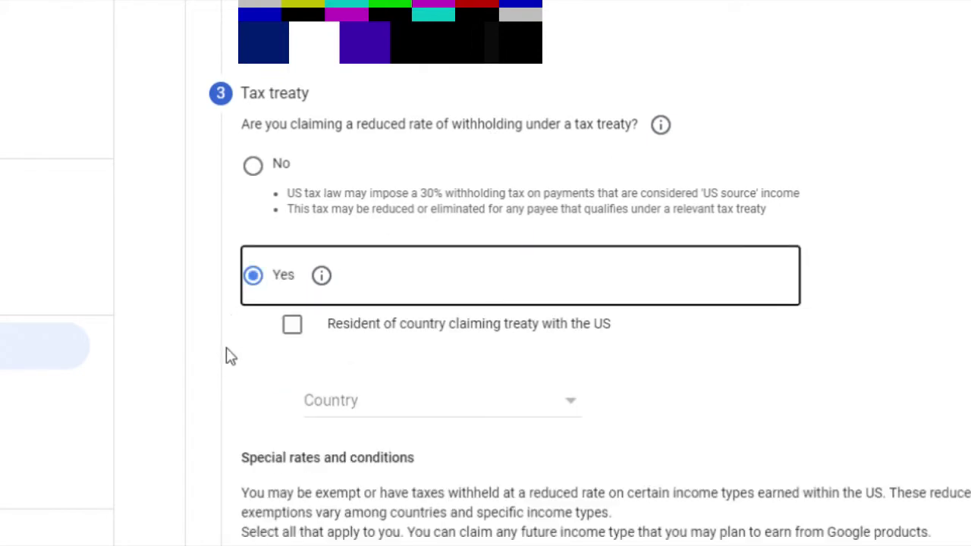
scroll(272, 339, down, 1)
click(294, 231)
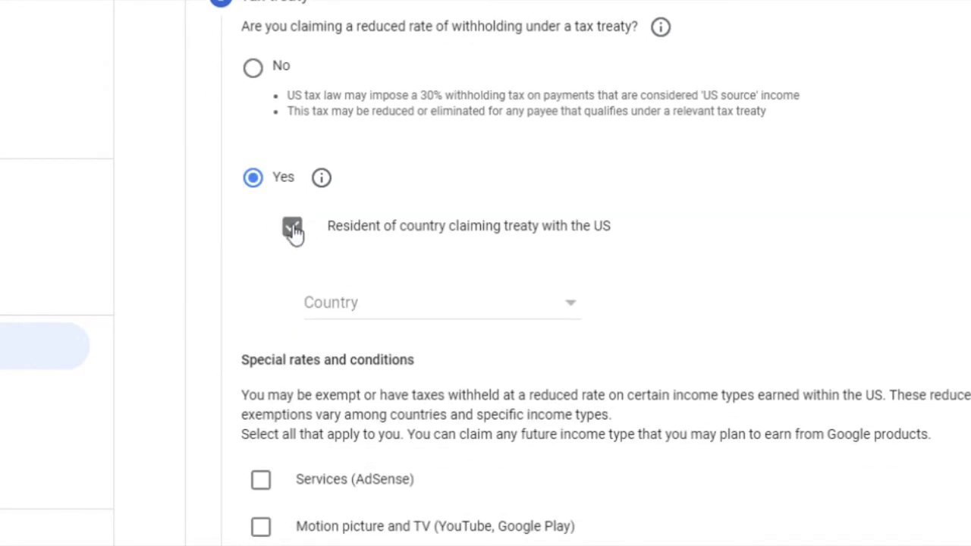
click(414, 316)
scroll(414, 322, down, 3)
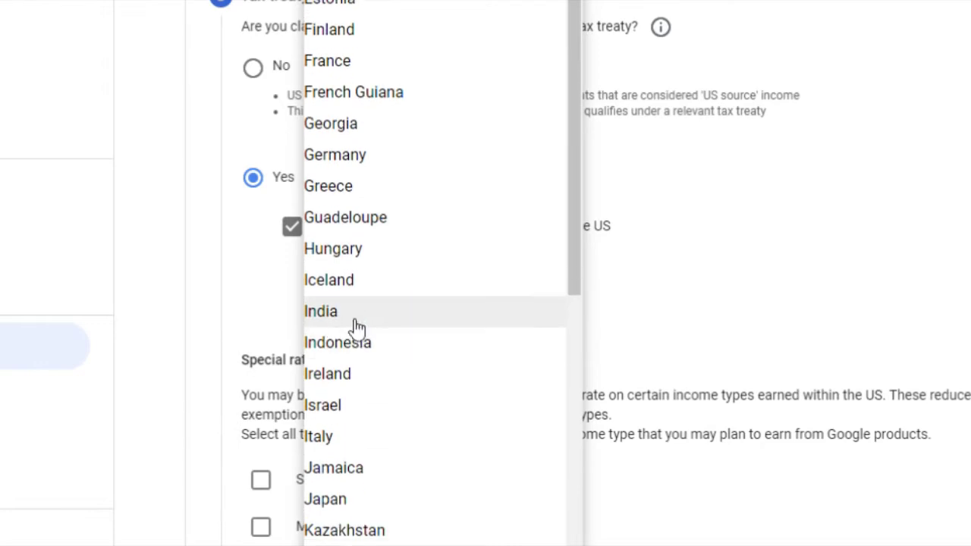
click(356, 317)
scroll(383, 315, down, 4)
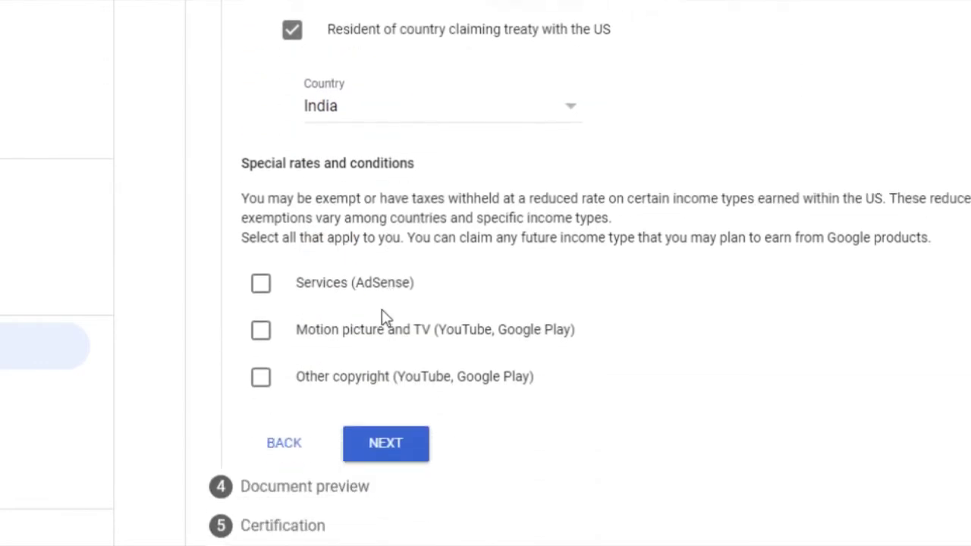
Claim 0% withholding on Services (AdSense) income under Article 7 paragraph 1, confirming eligibility
click(266, 224)
click(405, 308)
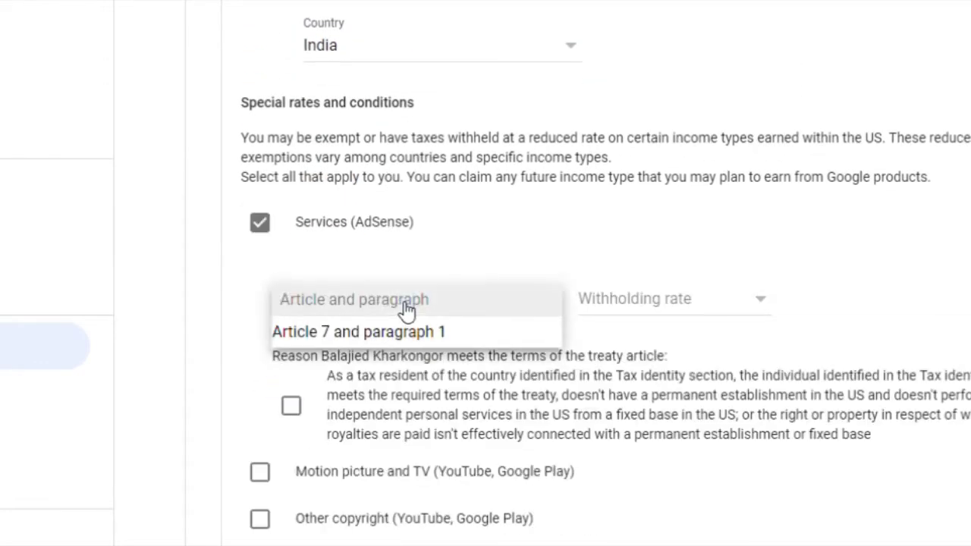
click(387, 331)
click(635, 308)
click(630, 332)
scroll(501, 347, down, 3)
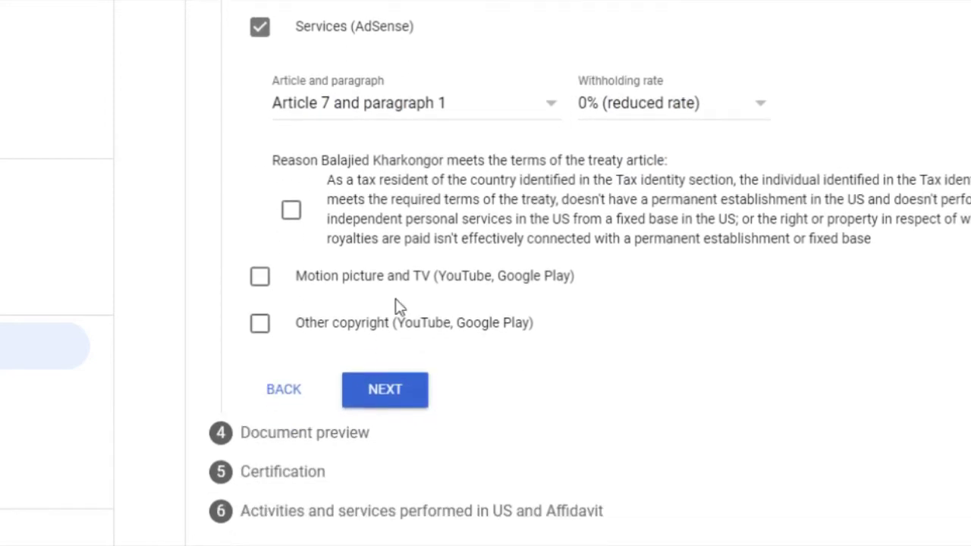
click(292, 211)
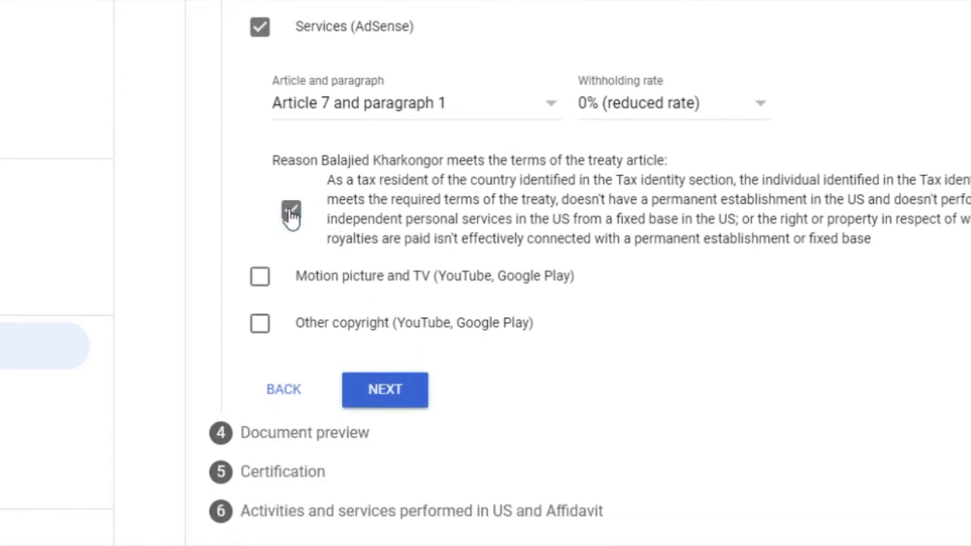
Claim 15% on Motion picture and TV income under Article 12 paragraph 2A II, confirming eligibility
click(260, 278)
scroll(435, 268, down, 1)
click(461, 253)
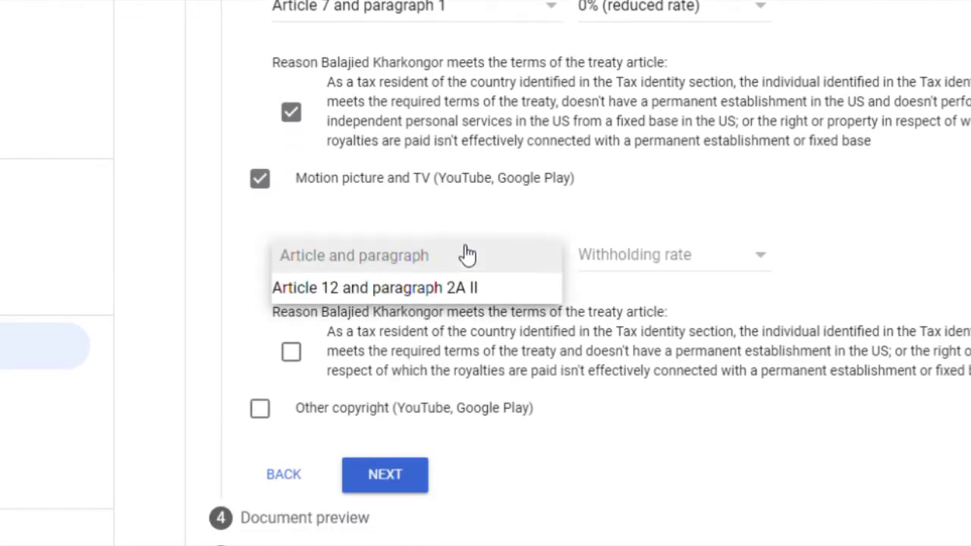
click(444, 297)
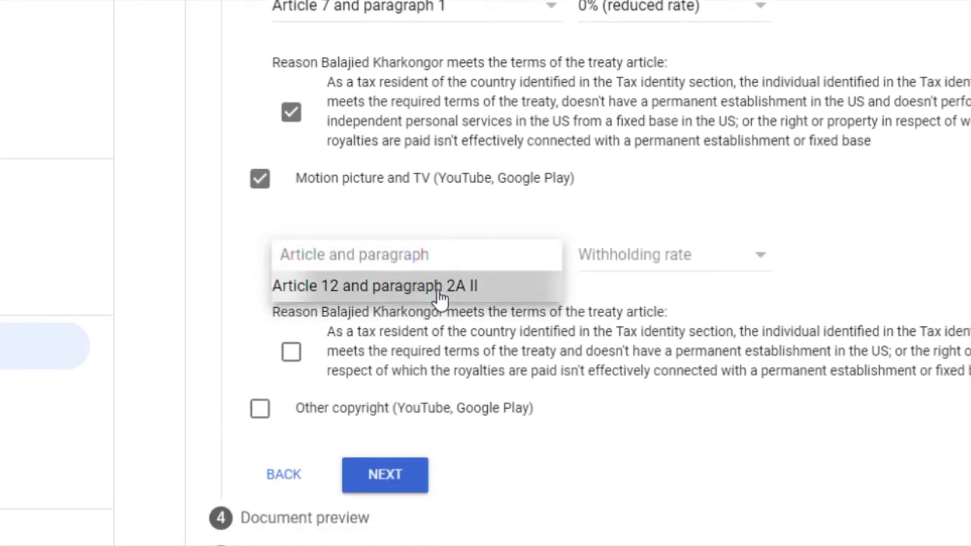
click(672, 262)
click(652, 292)
scroll(394, 303, down, 1)
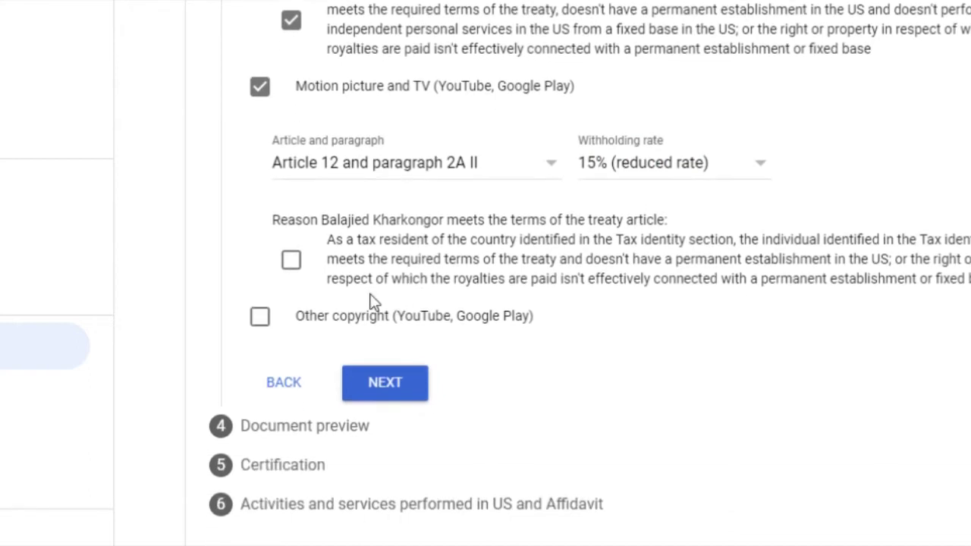
click(292, 262)
Claim 15% on Other copyright income under Article 12 paragraph 2A II
click(260, 318)
scroll(425, 288, down, 2)
click(469, 212)
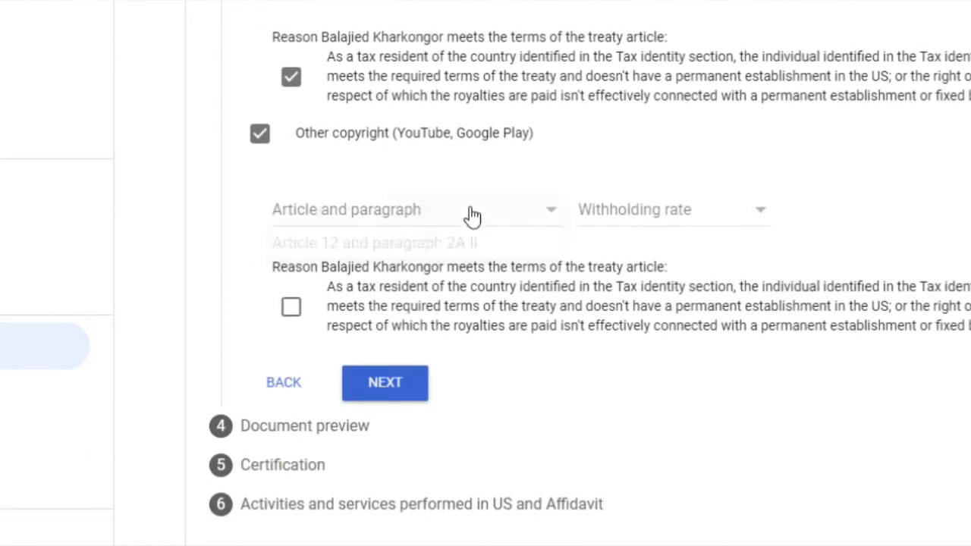
click(425, 242)
click(657, 214)
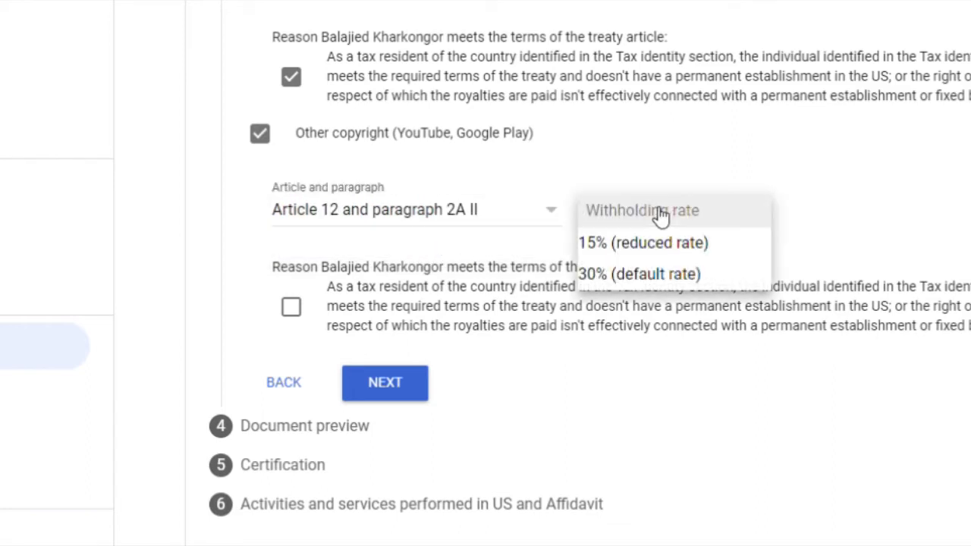
click(649, 247)
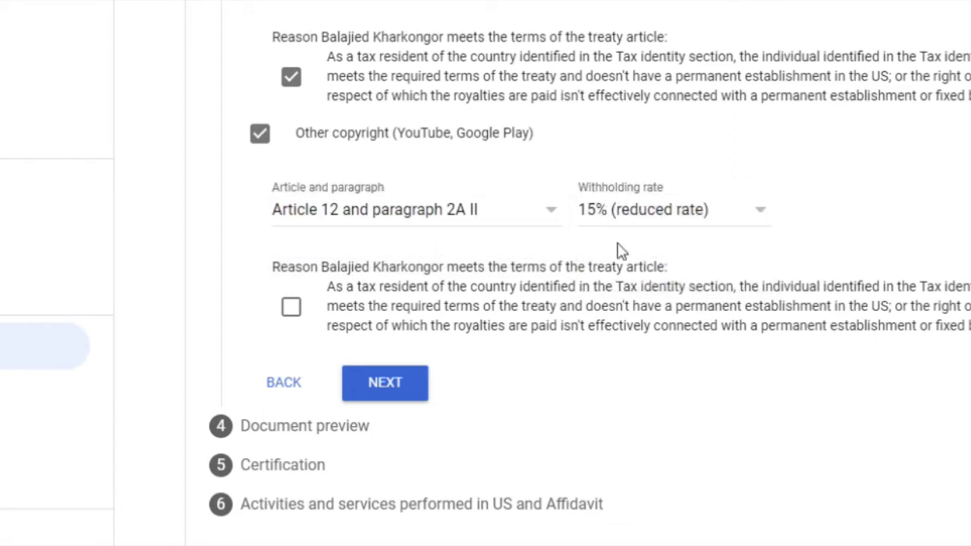
Confirm the four generated documents were reviewed in Document preview and proceed to Certification
click(390, 384)
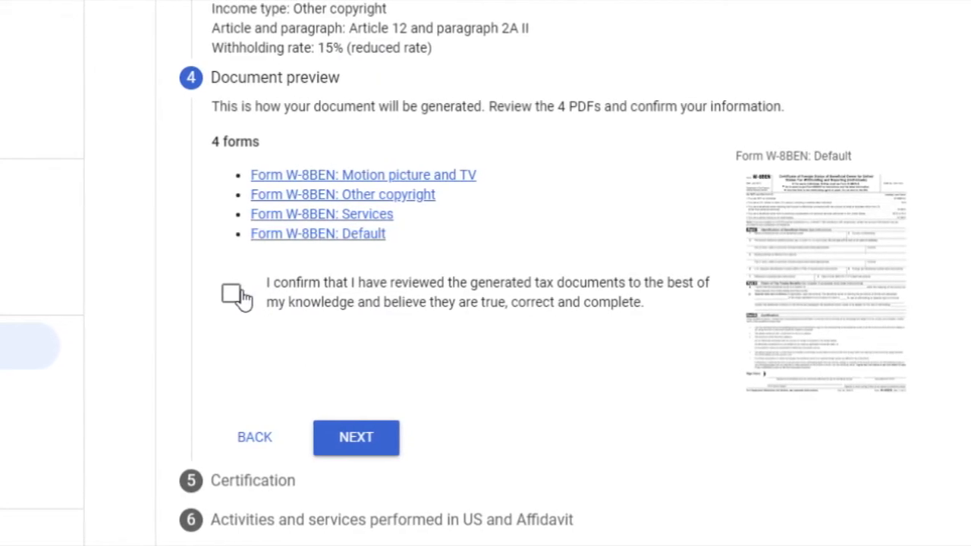
click(232, 295)
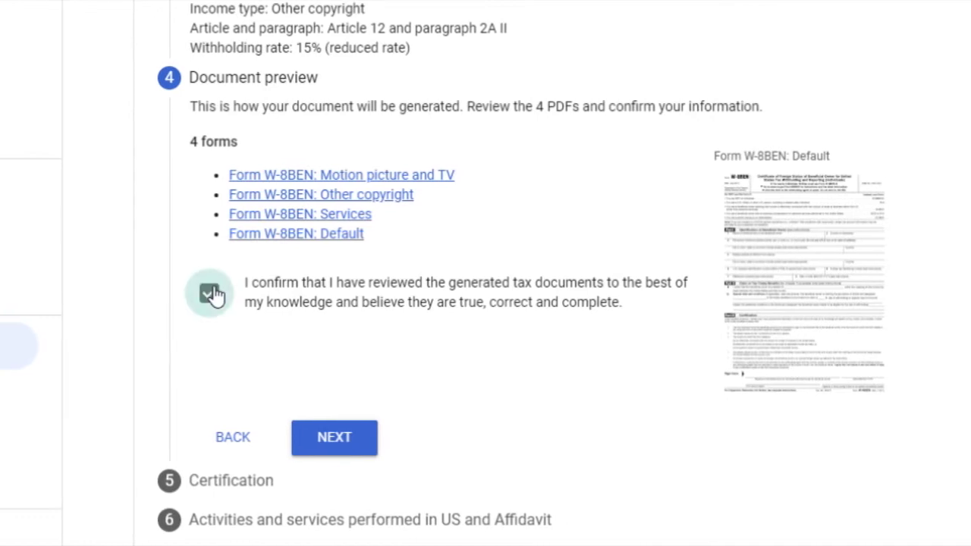
click(340, 442)
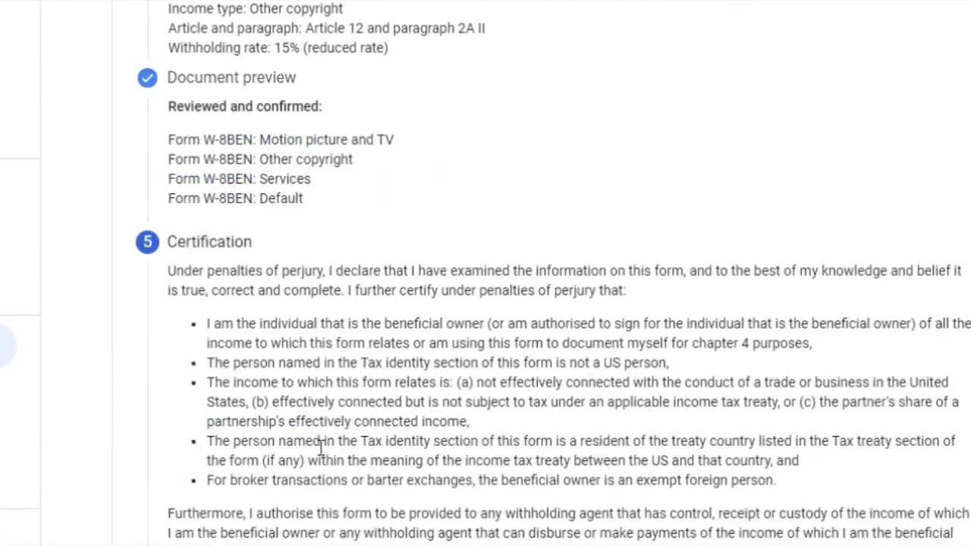
Sign with your full legal name, selecting 'Yes, I am the person listed', and continue
scroll(401, 347, down, 4)
click(269, 379)
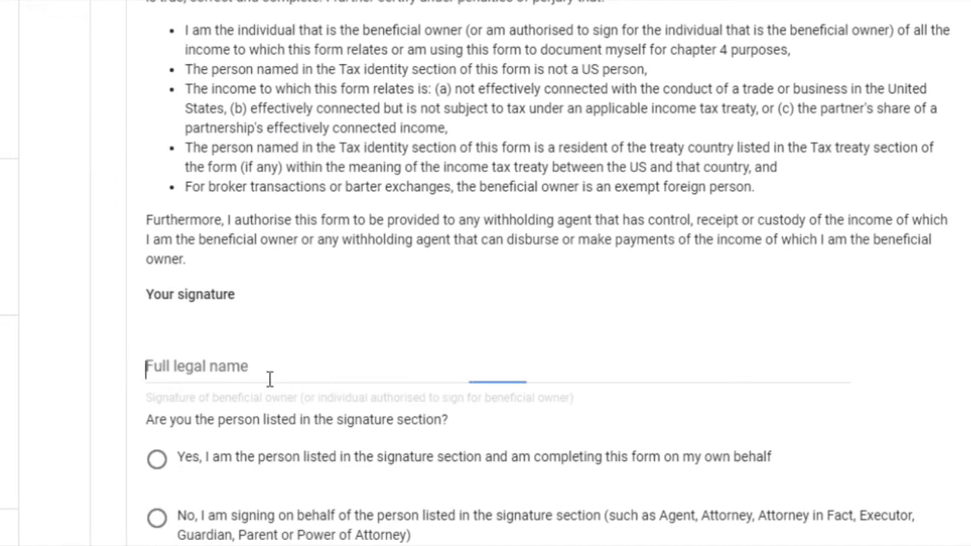
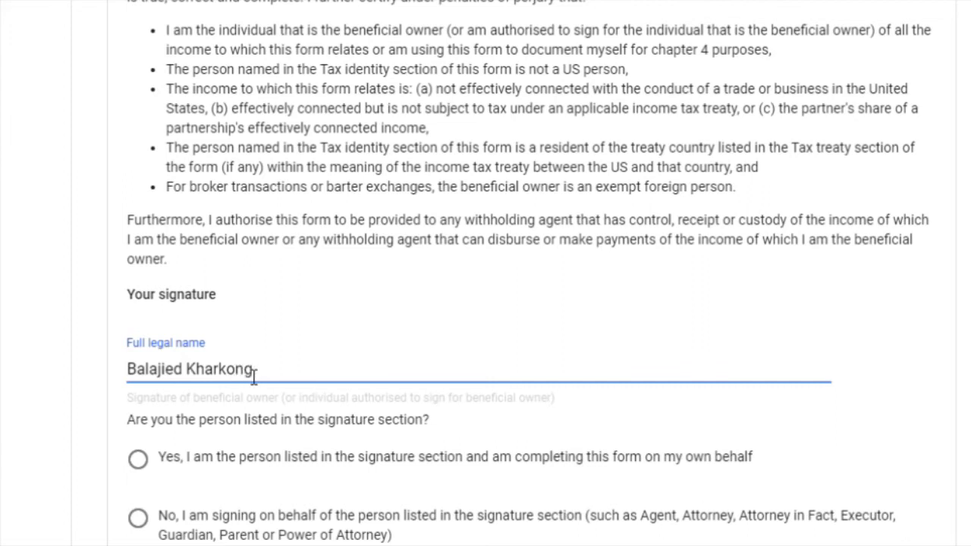
scroll(298, 339, down, 1)
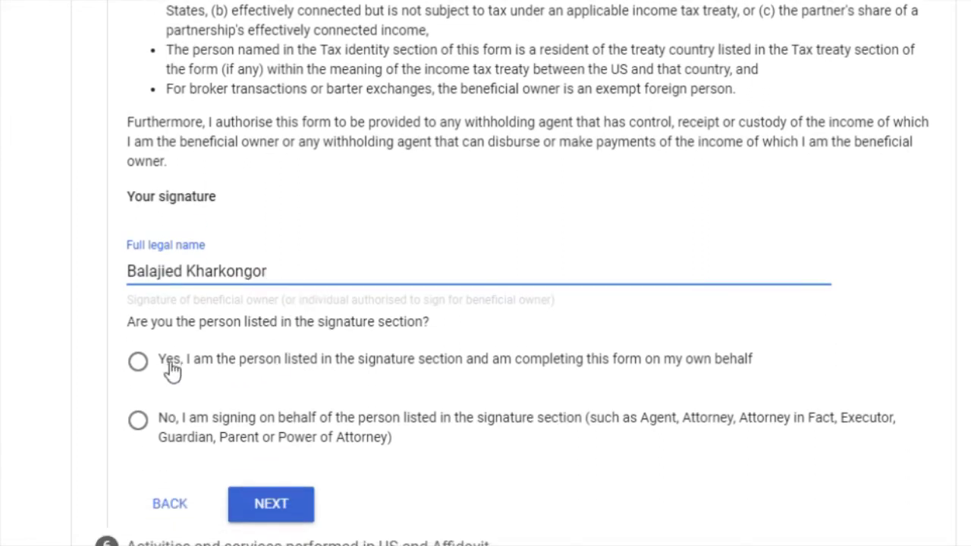
click(137, 362)
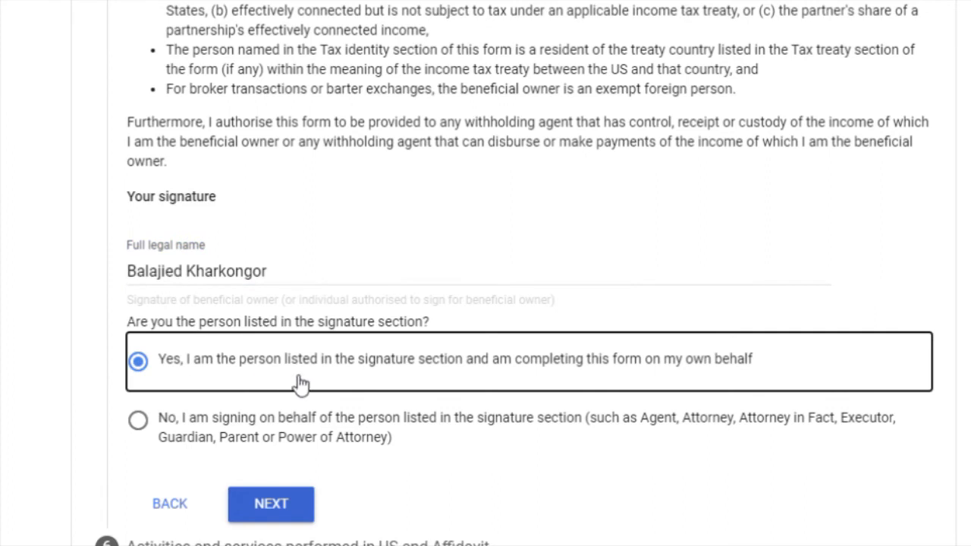
click(334, 284)
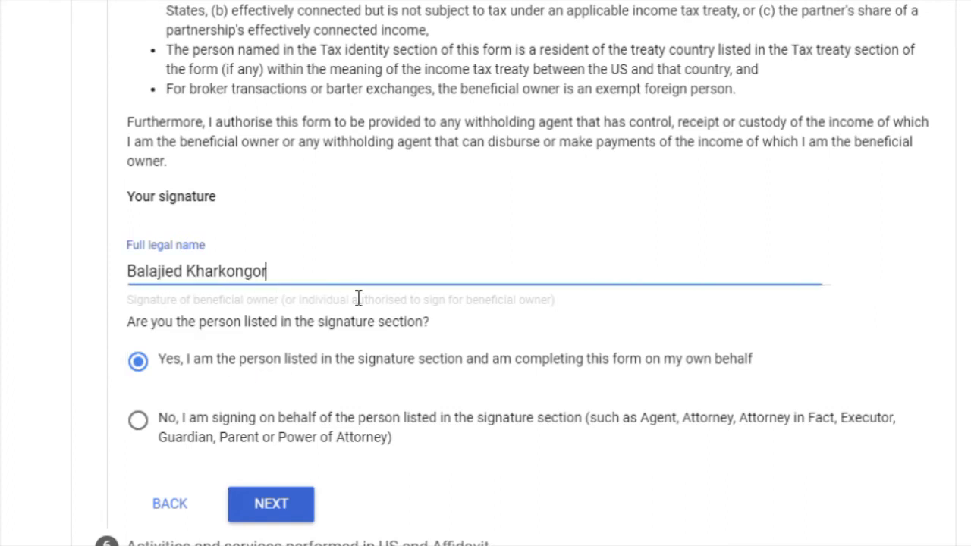
scroll(310, 362, down, 1)
click(270, 477)
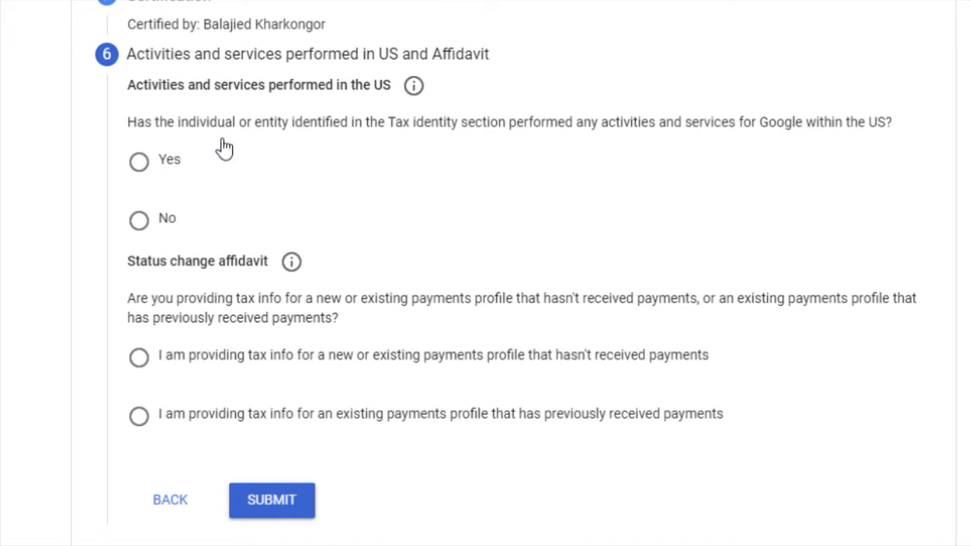
Answer No to US activities and certify services are performed solely outside the US
click(139, 221)
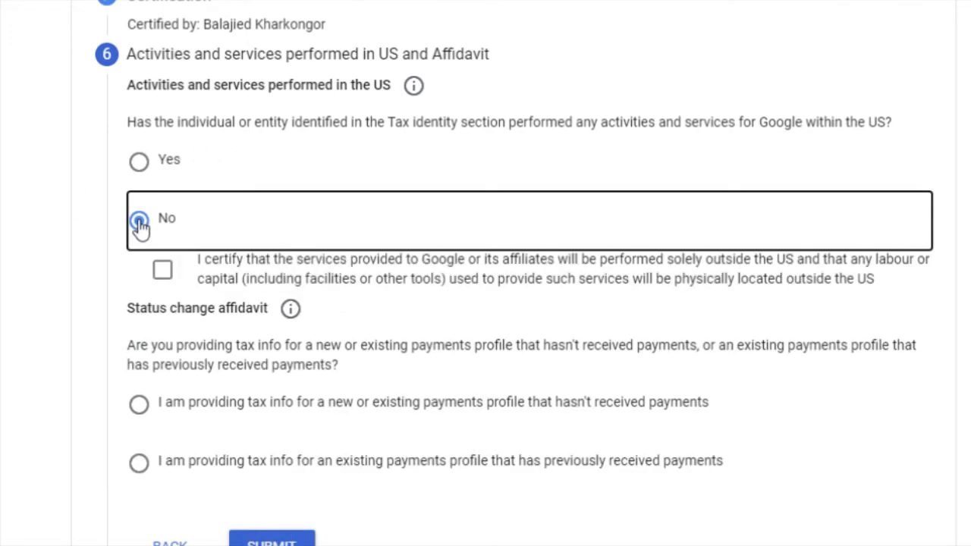
click(162, 270)
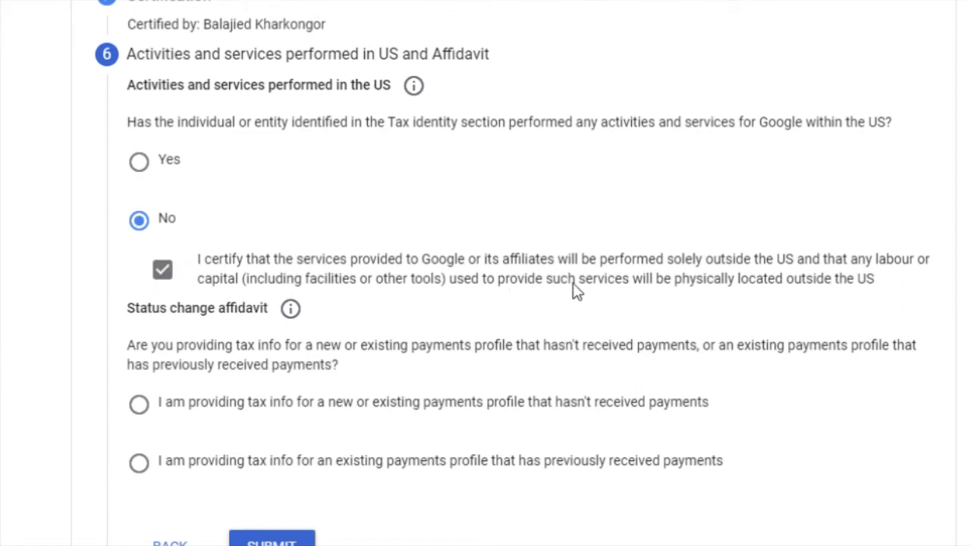
scroll(217, 263, down, 1)
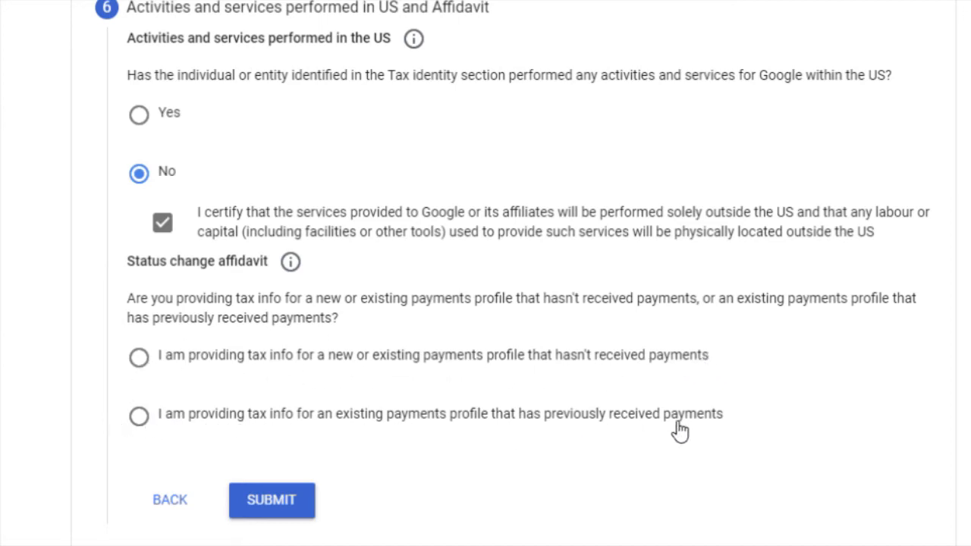
Affirm the previously paid profile's tax info is unchanged since 2020, then submit the form
click(142, 419)
scroll(163, 402, down, 2)
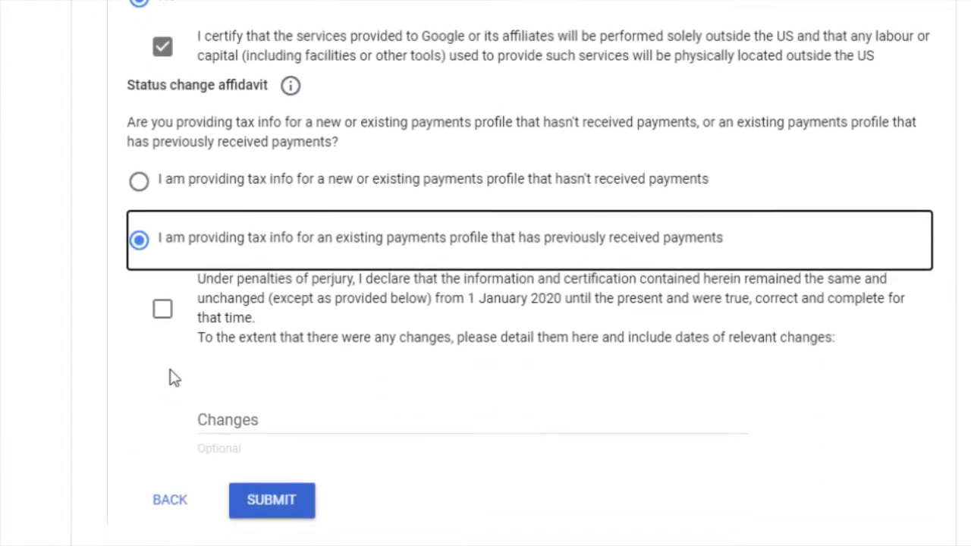
click(163, 310)
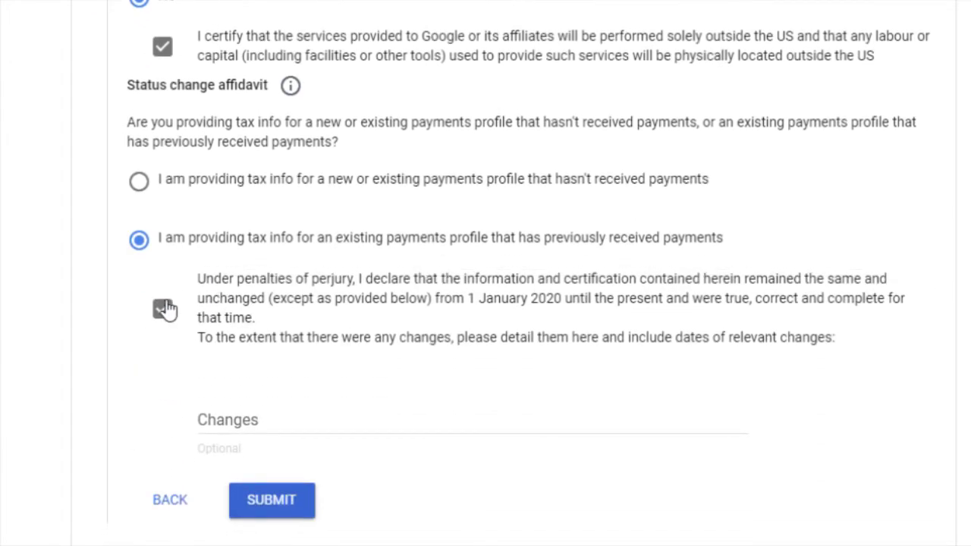
click(274, 506)
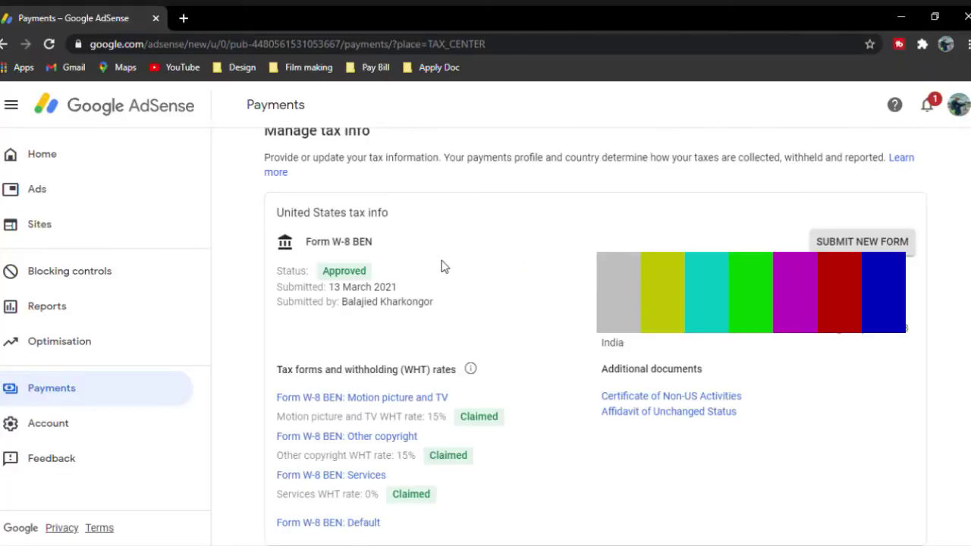
Open the Affidavit of Unchanged Status, then the Certificate of Non-US Activities, from Manage tax info
click(664, 414)
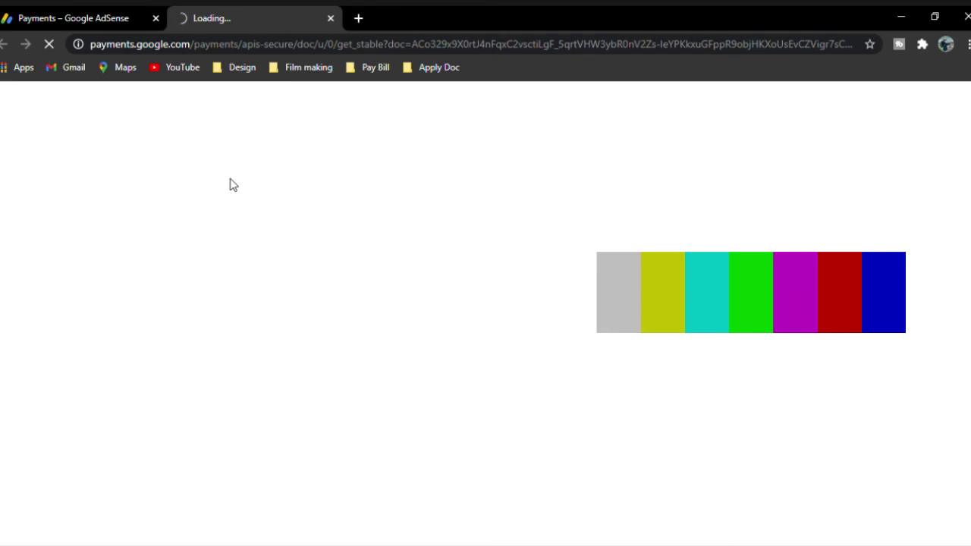
click(110, 12)
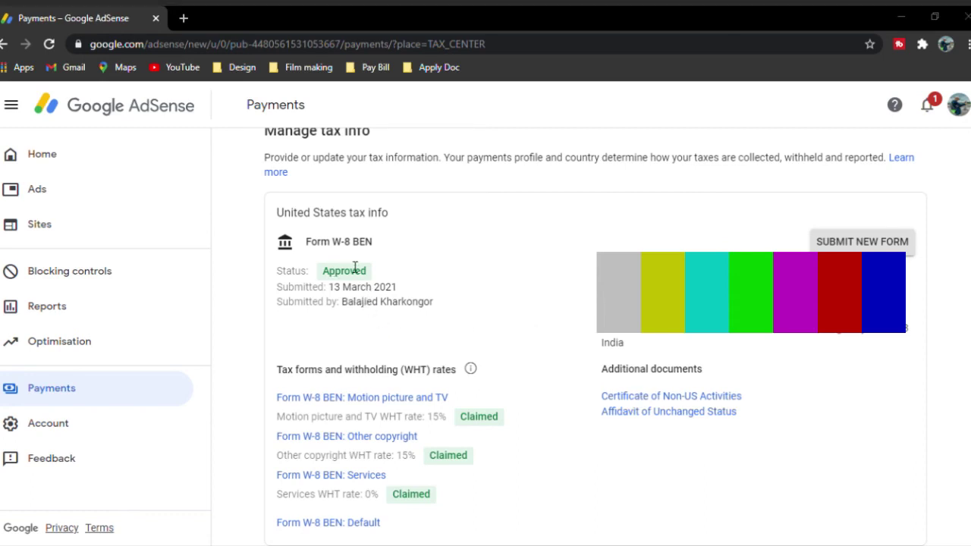
click(633, 402)
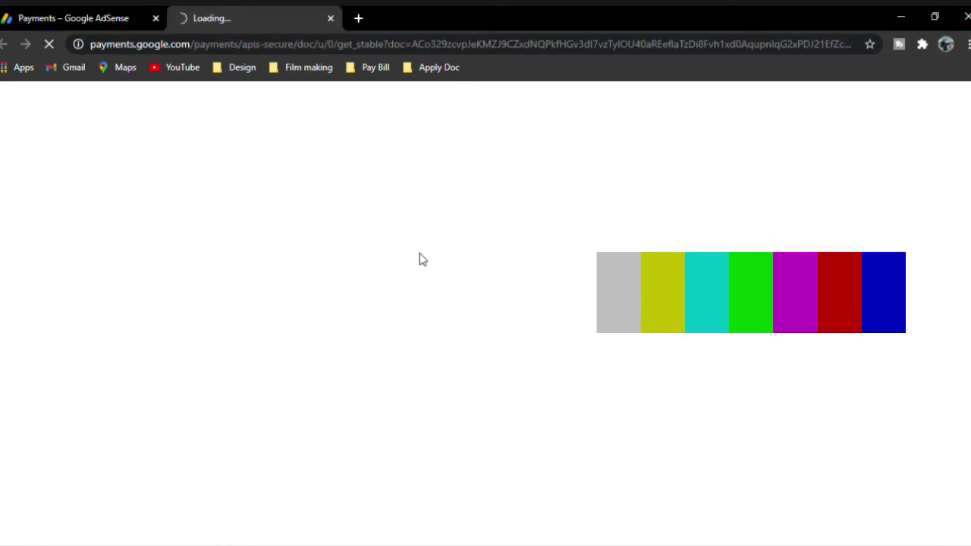